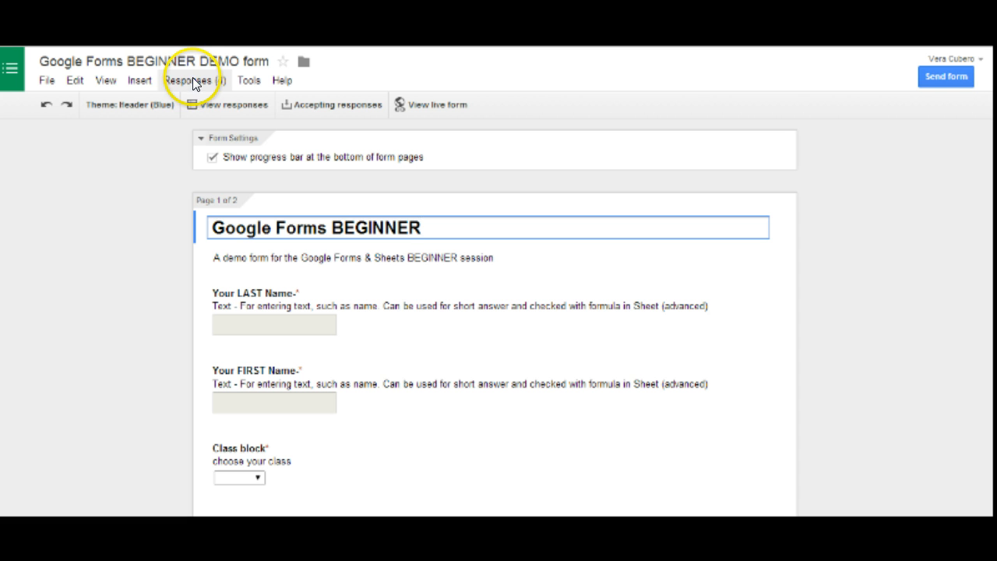
# Search Drive for "beginner" and open the spreadsheet Copy of Google Forms BEGINNER (Responses).
pyautogui.click(191, 81)
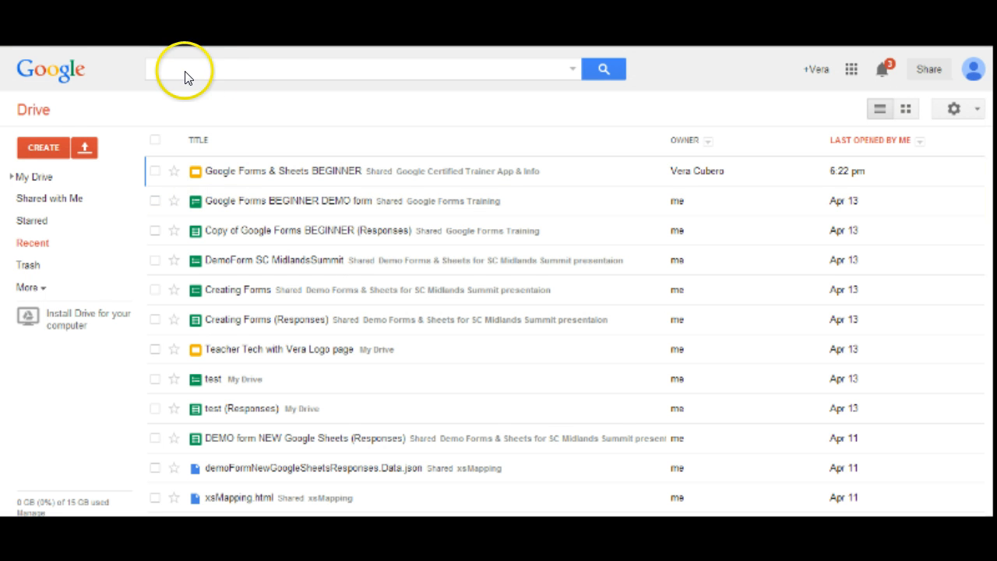
pyautogui.click(215, 69)
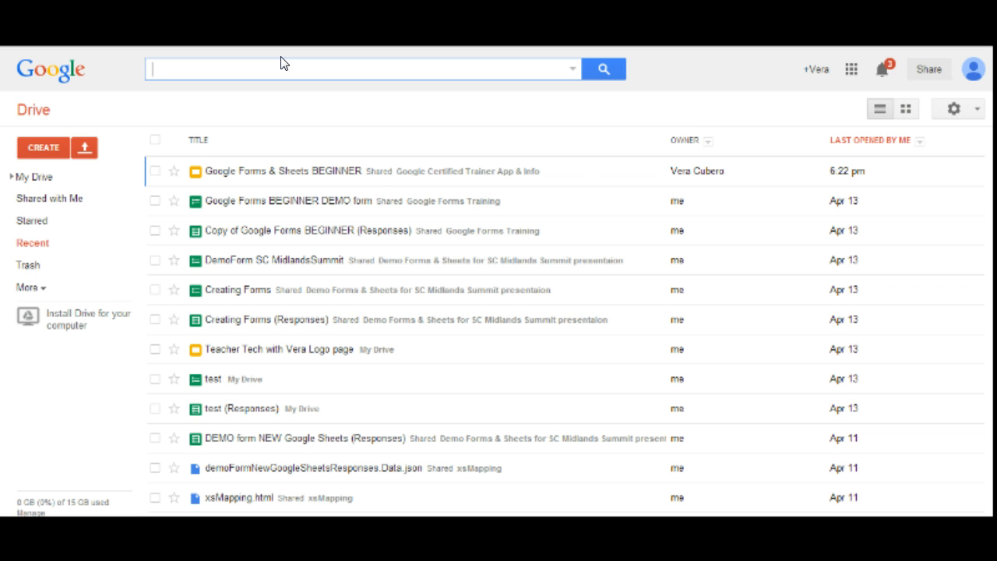
pyautogui.write('beginner')
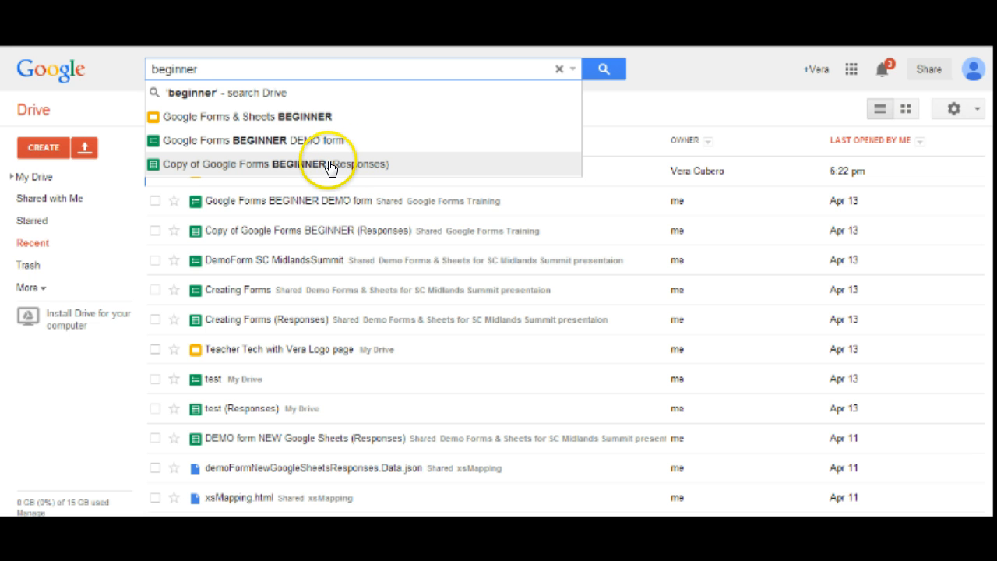
pyautogui.click(308, 168)
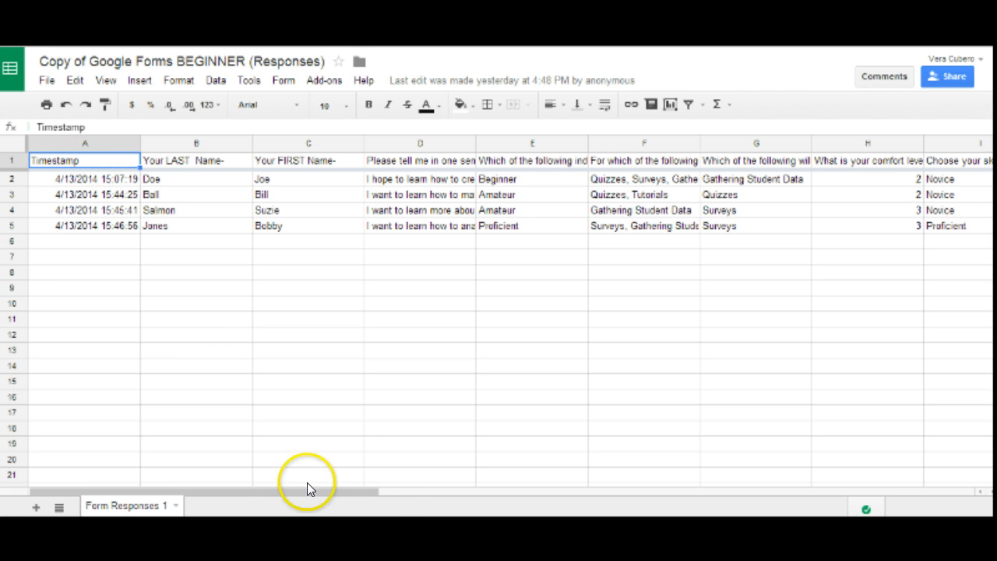
# Hide the Timestamp column in the Form Responses 1 sheet.
pyautogui.moveTo(292, 491); pyautogui.dragTo(262, 473)
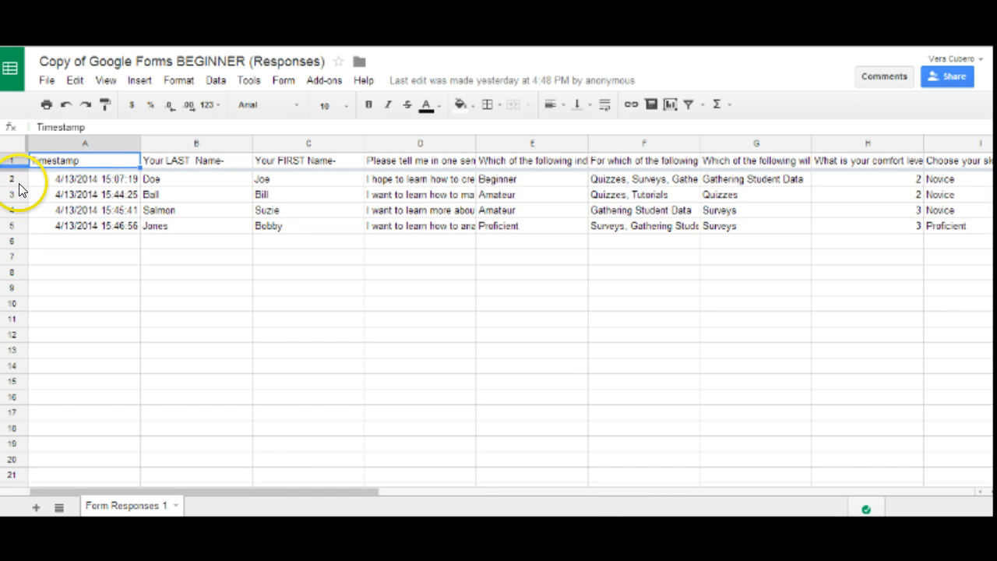
pyautogui.click(130, 145)
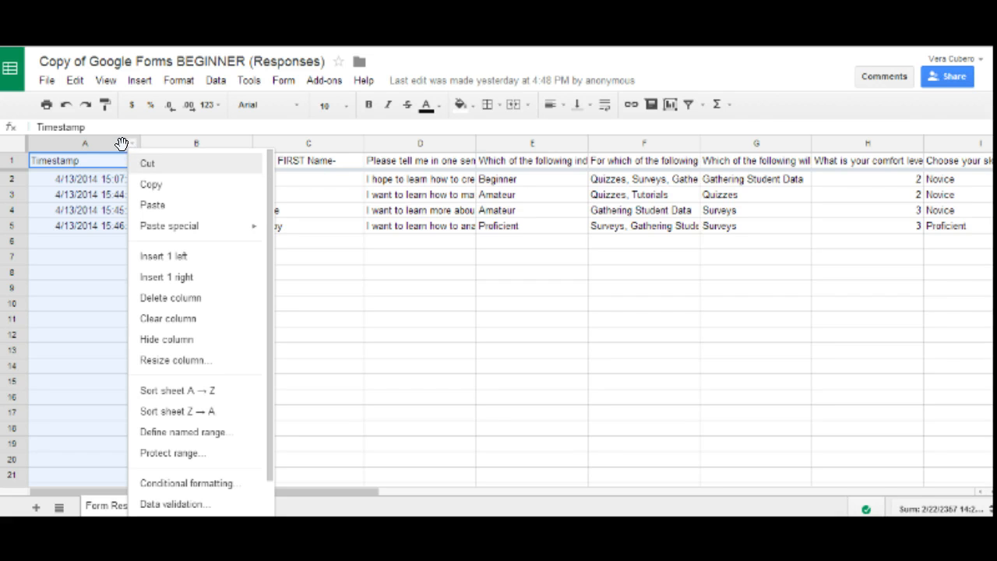
pyautogui.click(166, 342)
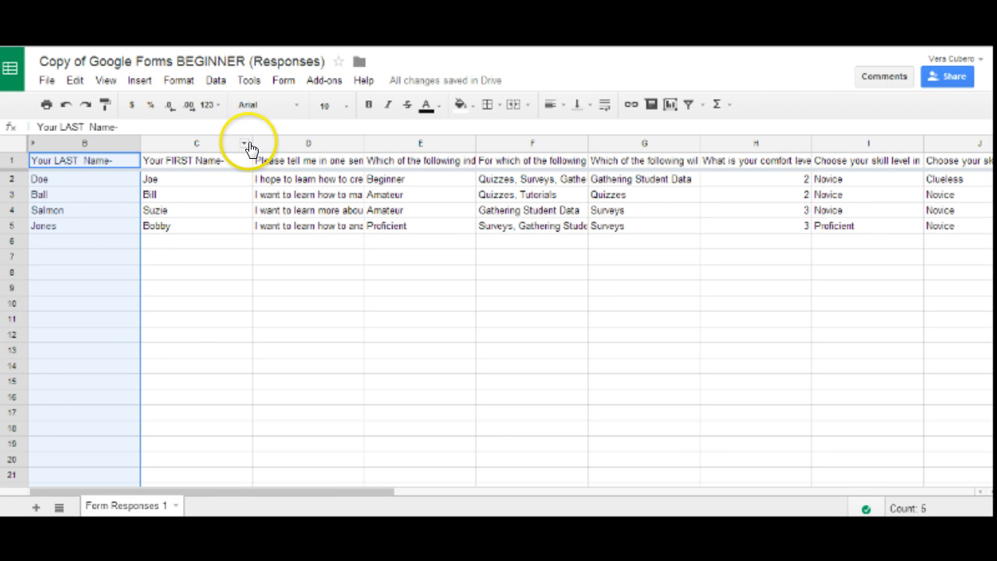
# Narrow columns B, C, E, G through M, and O so more response columns fit in view.
pyautogui.moveTo(251, 145); pyautogui.dragTo(75, 142)
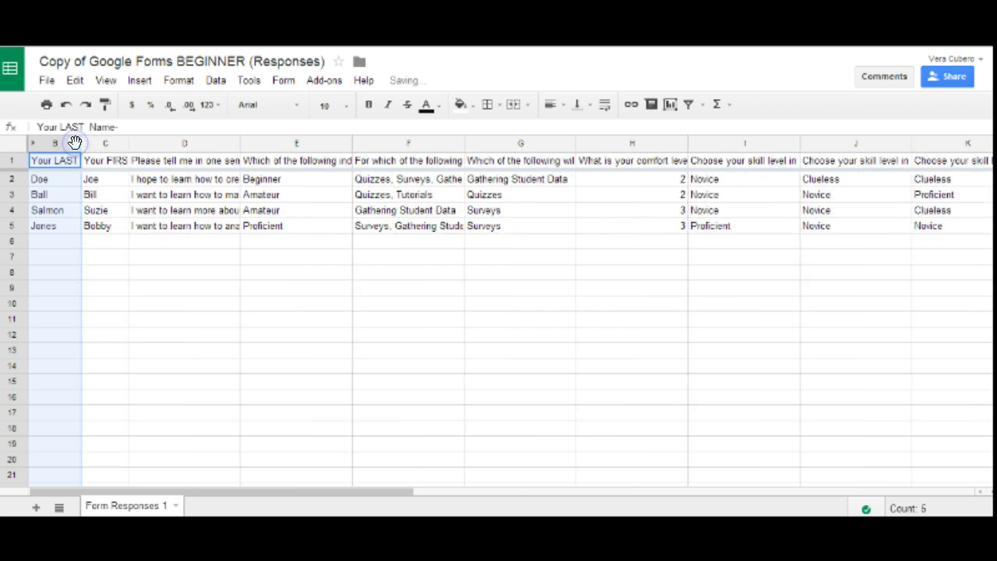
pyautogui.moveTo(351, 143); pyautogui.dragTo(296, 144)
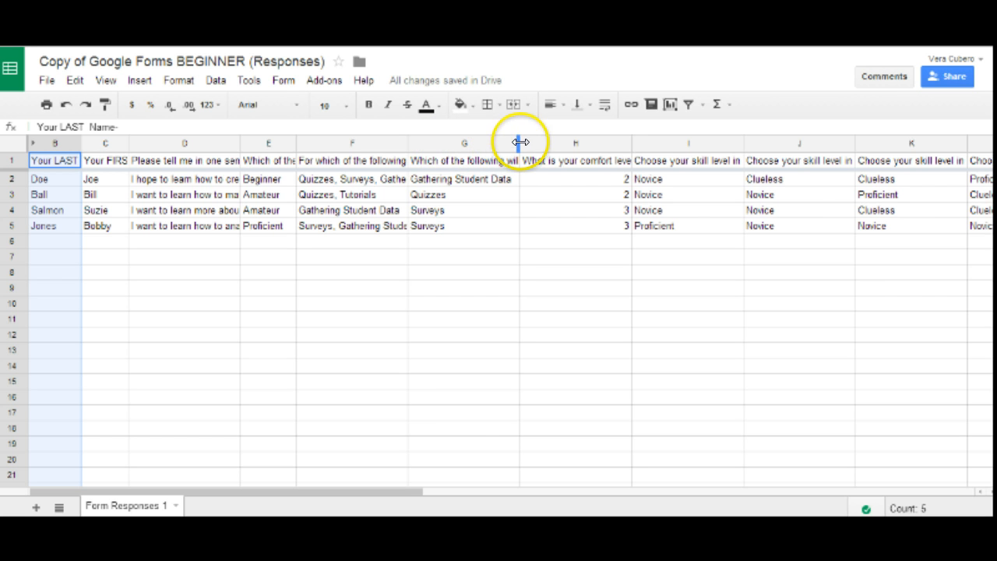
pyautogui.moveTo(515, 146); pyautogui.dragTo(482, 148)
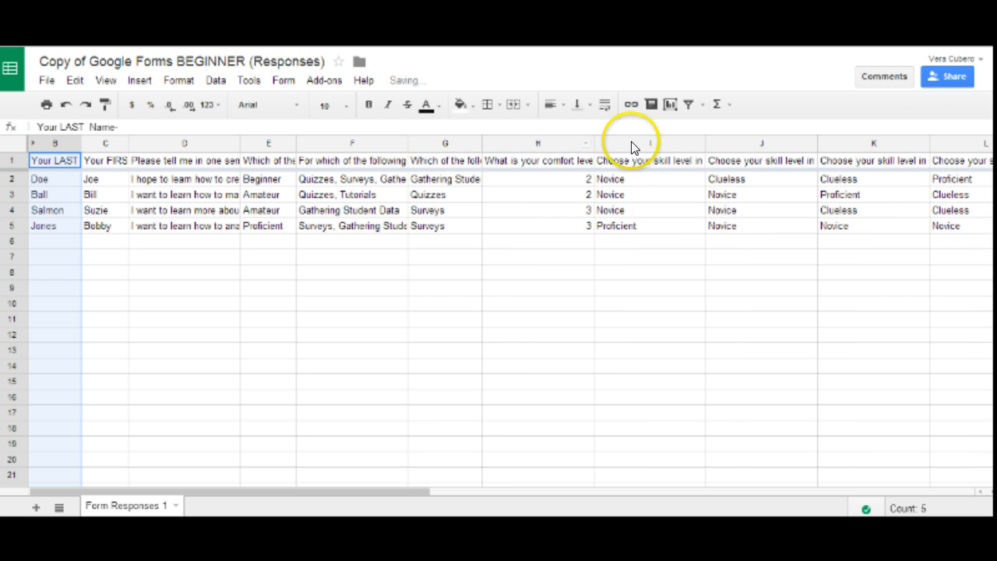
pyautogui.moveTo(593, 143); pyautogui.dragTo(533, 145)
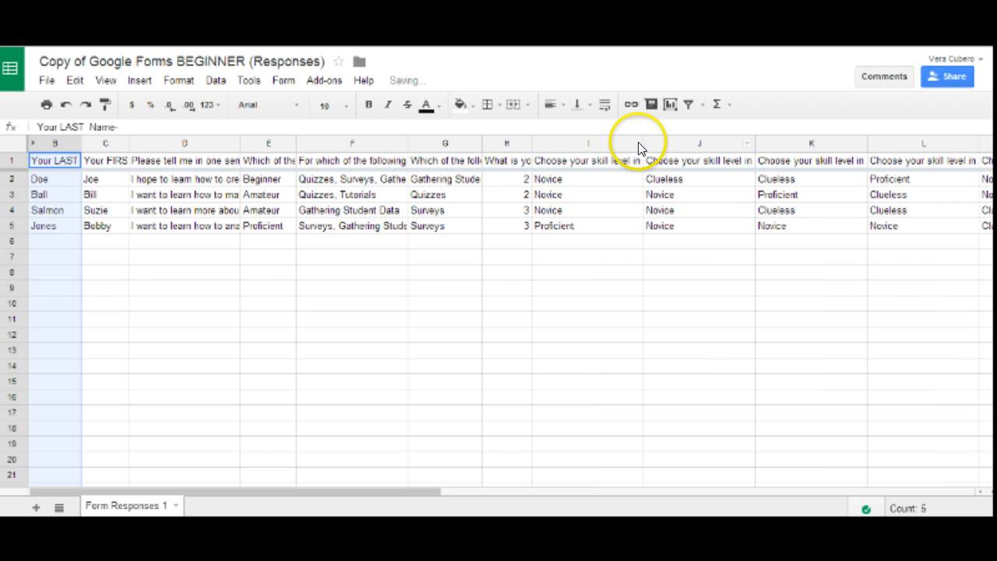
pyautogui.moveTo(643, 143); pyautogui.dragTo(598, 149)
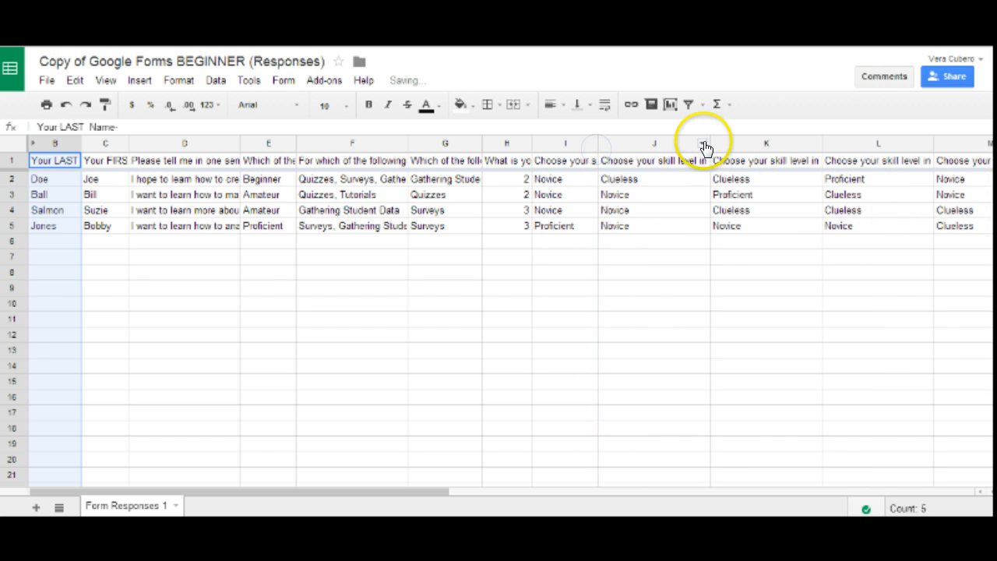
pyautogui.moveTo(710, 143); pyautogui.dragTo(654, 149)
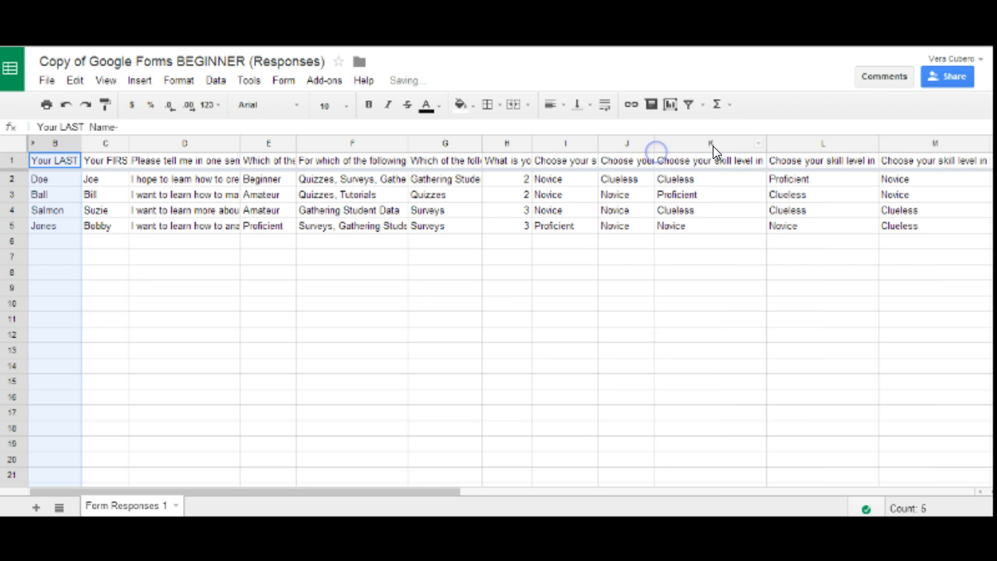
pyautogui.moveTo(763, 140); pyautogui.dragTo(711, 145)
pyautogui.moveTo(825, 145); pyautogui.dragTo(767, 144)
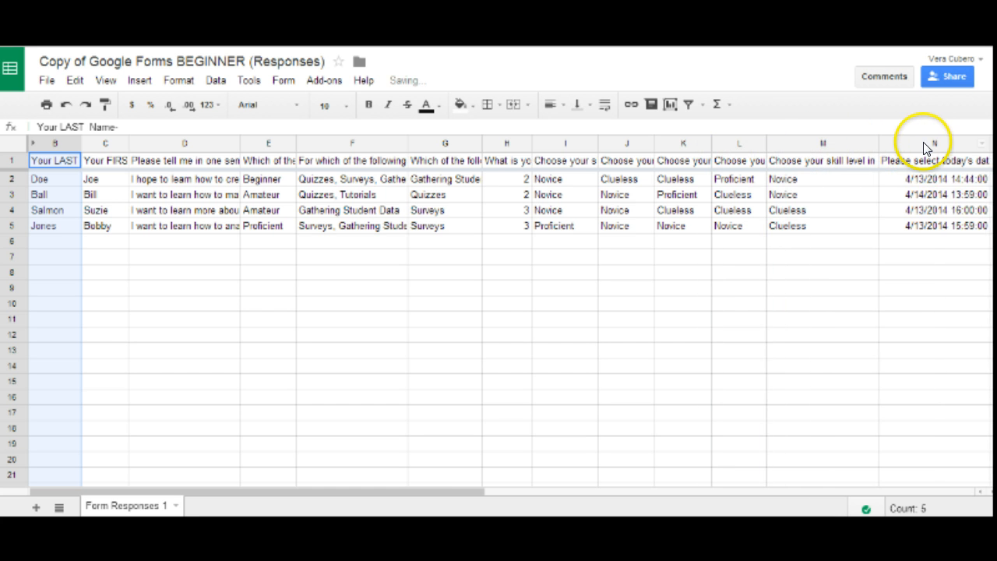
pyautogui.moveTo(882, 145); pyautogui.dragTo(823, 156)
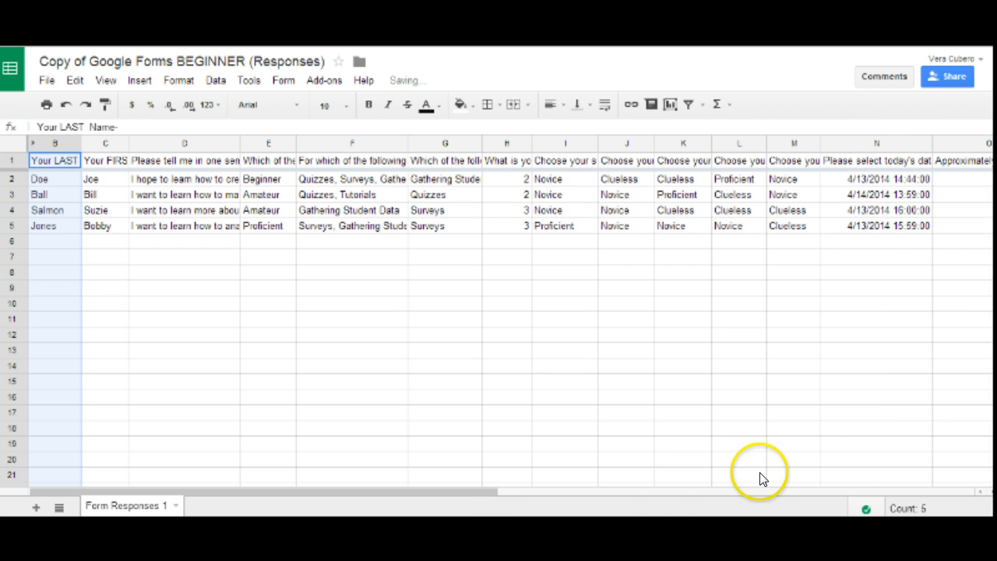
pyautogui.moveTo(464, 490); pyautogui.dragTo(561, 488)
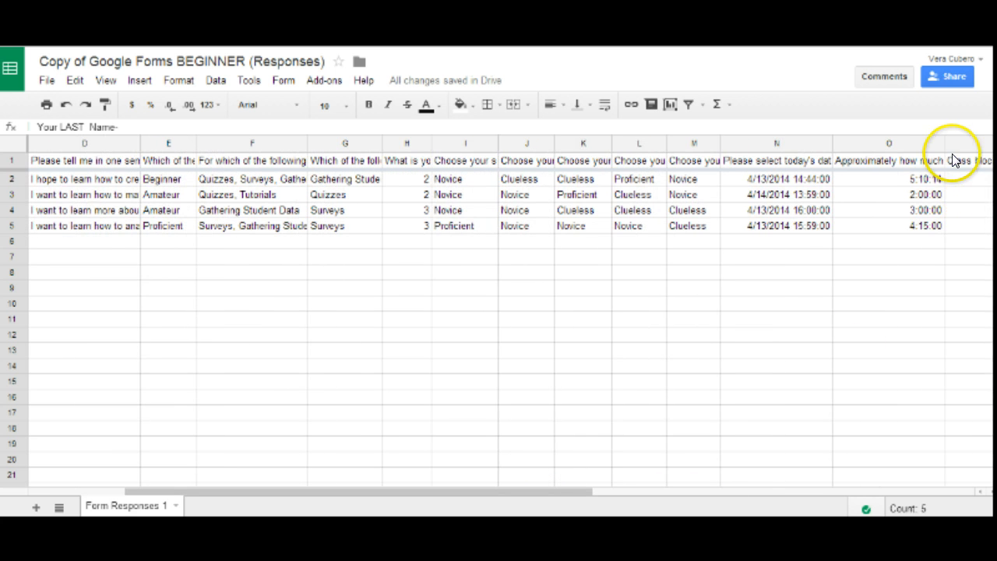
pyautogui.moveTo(945, 144); pyautogui.dragTo(873, 152)
pyautogui.moveTo(430, 490); pyautogui.dragTo(366, 491)
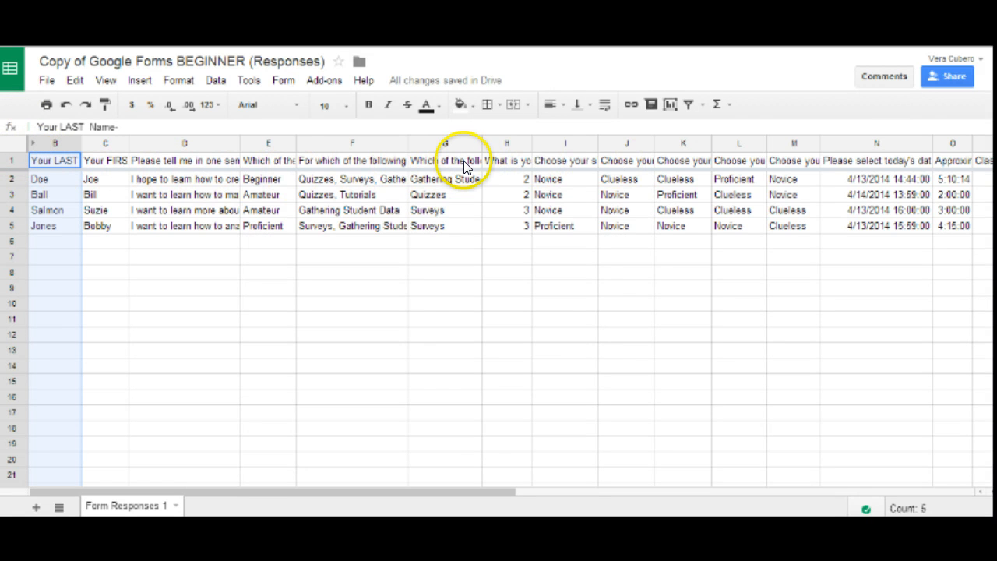
# Freeze one row so the question headers in row 1 stay in place.
pyautogui.click(10, 160)
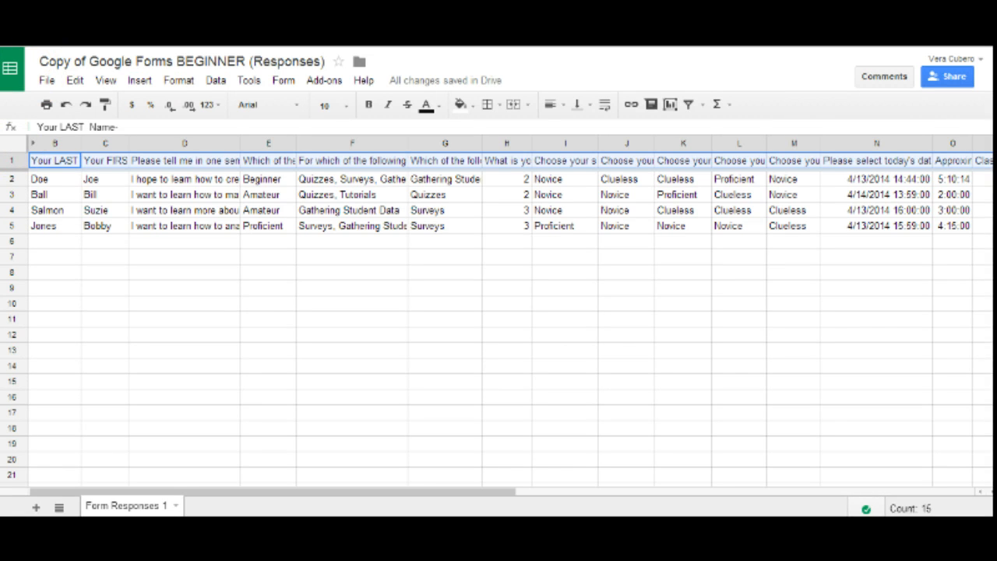
pyautogui.click(352, 366)
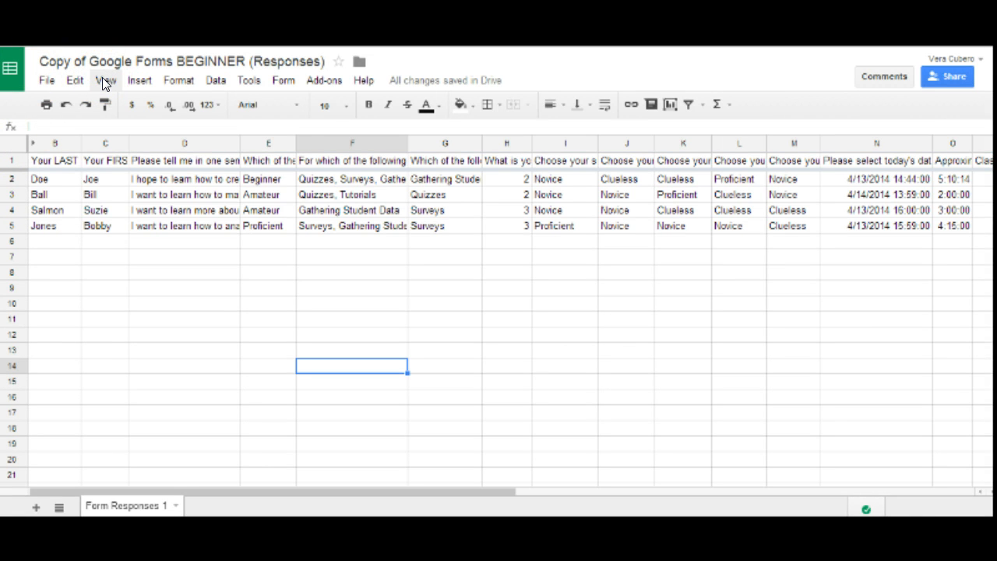
pyautogui.click(17, 160)
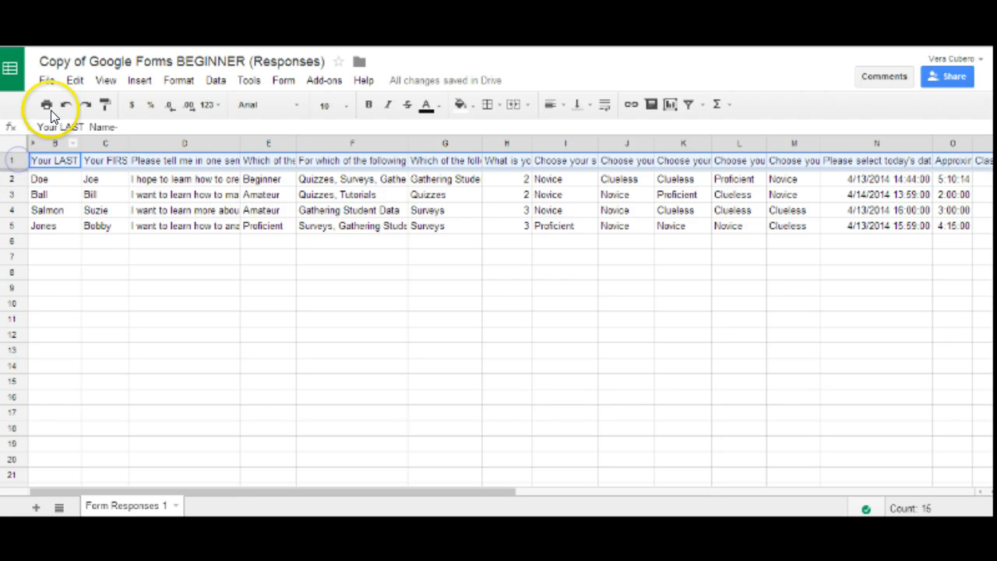
pyautogui.click(108, 81)
pyautogui.moveTo(122, 104)
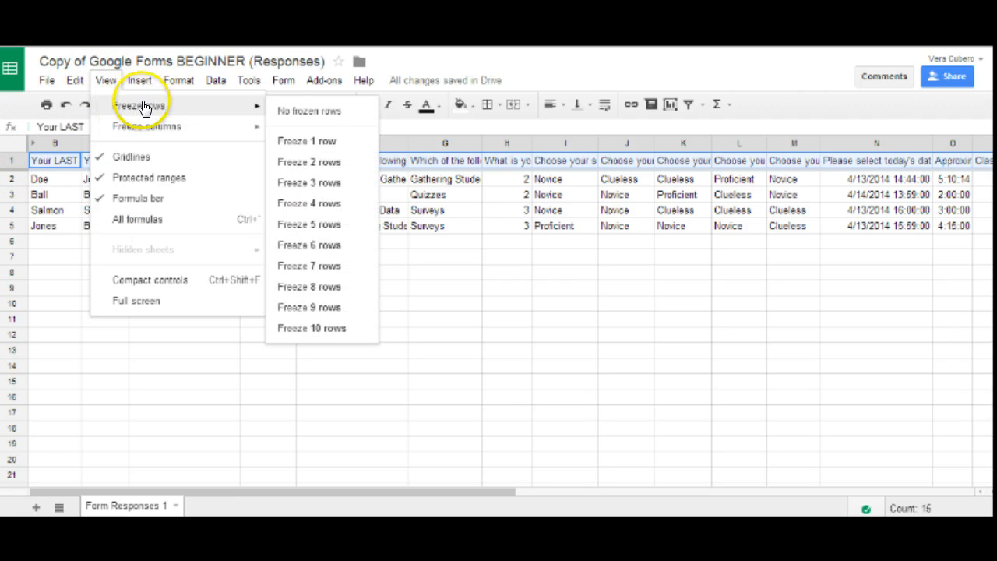
pyautogui.click(302, 146)
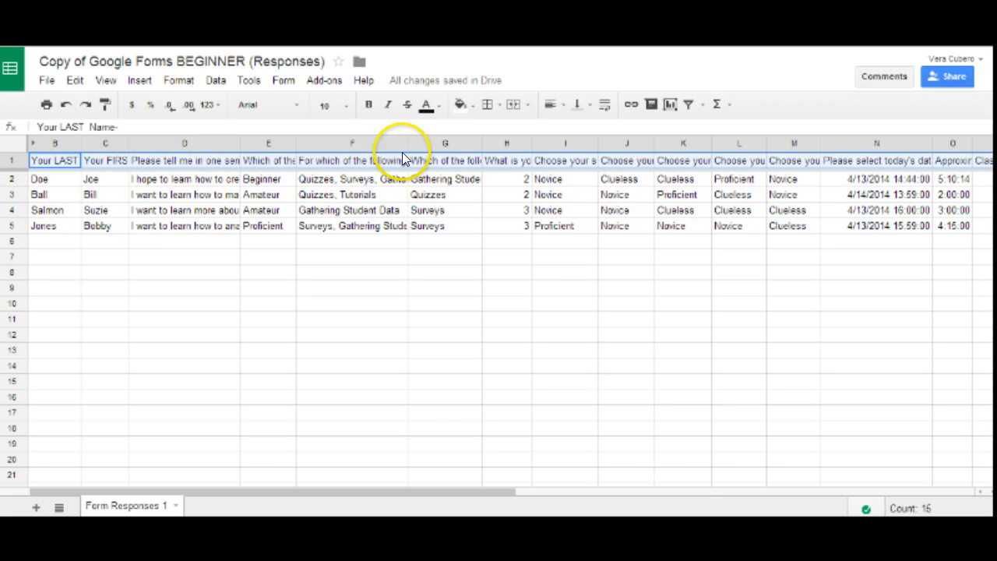
# Make the header row bold and give it a light yellow fill, then deselect it.
pyautogui.click(370, 102)
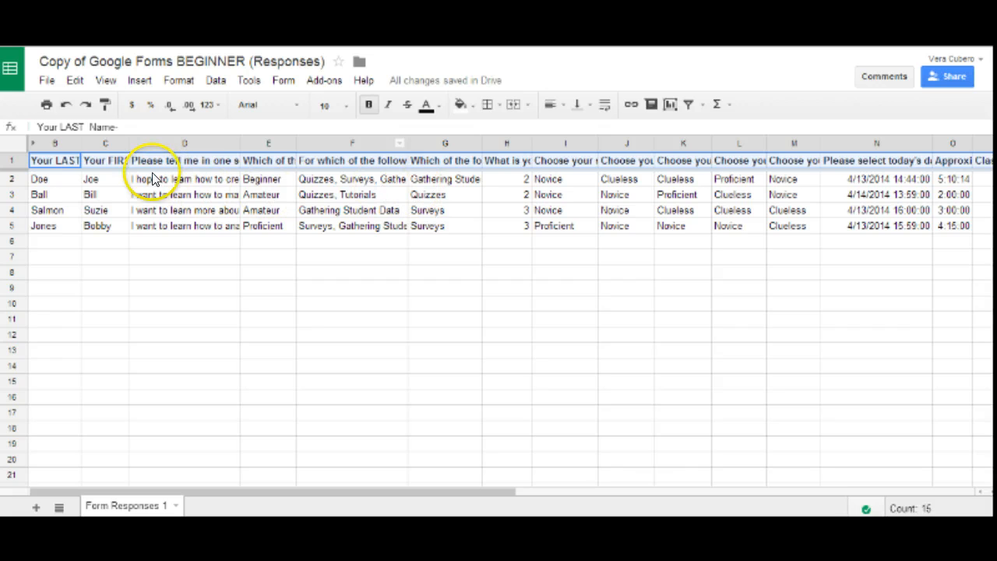
pyautogui.click(470, 103)
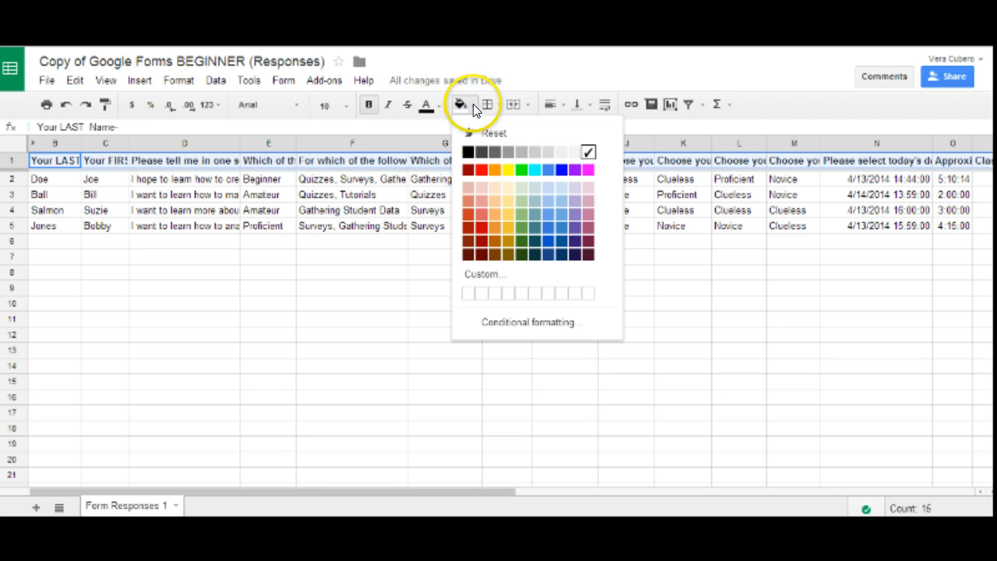
pyautogui.click(508, 201)
pyautogui.click(359, 272)
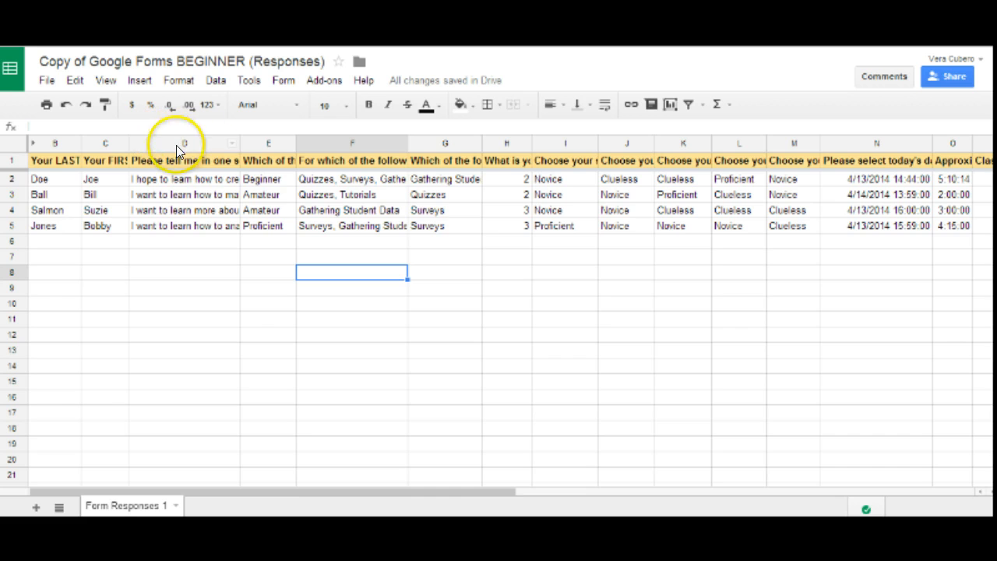
# Sort the sheet A → Z by the last name column and check that the header row stays frozen.
pyautogui.rightClick(72, 145)
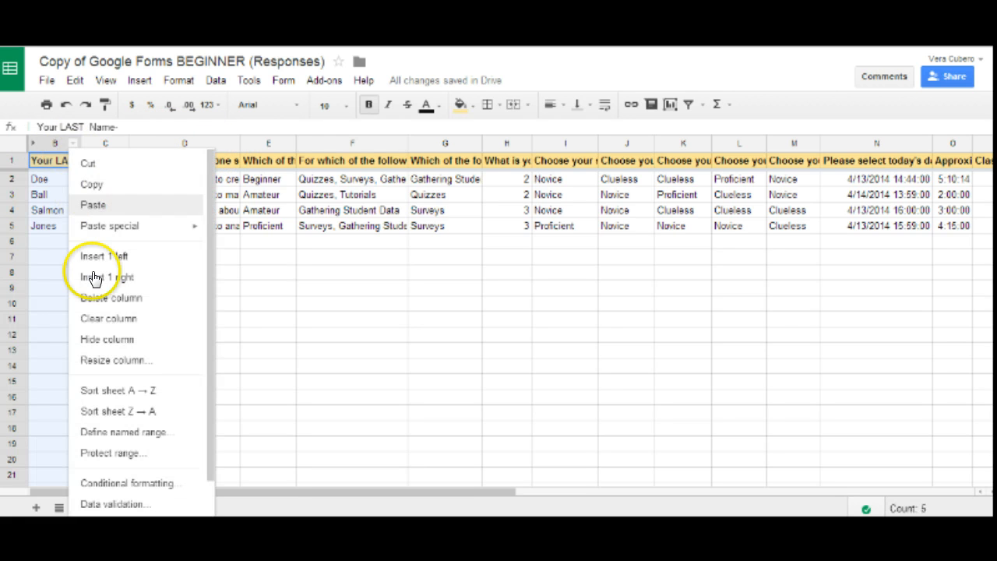
pyautogui.click(124, 393)
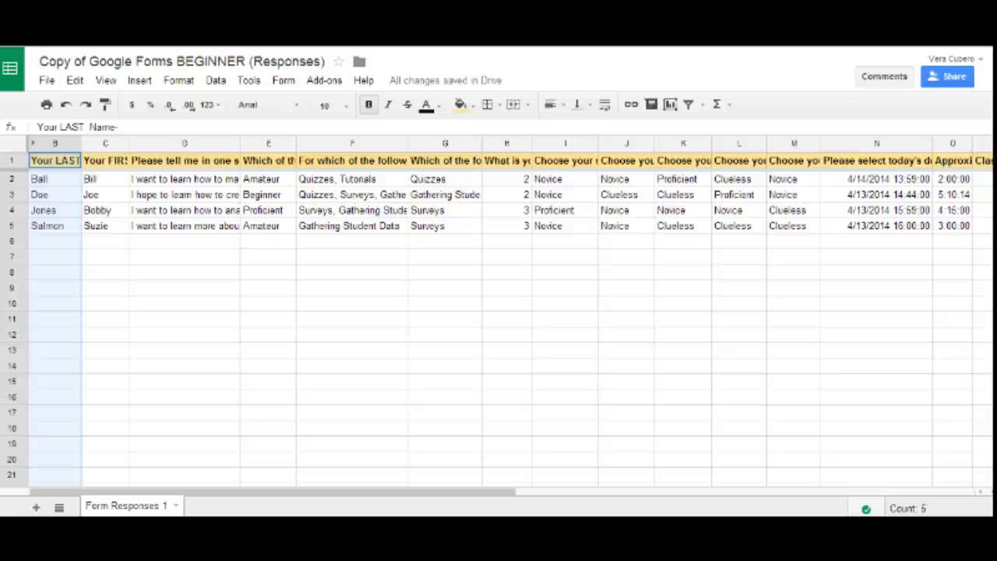
pyautogui.scroll(-4, 234, 312)
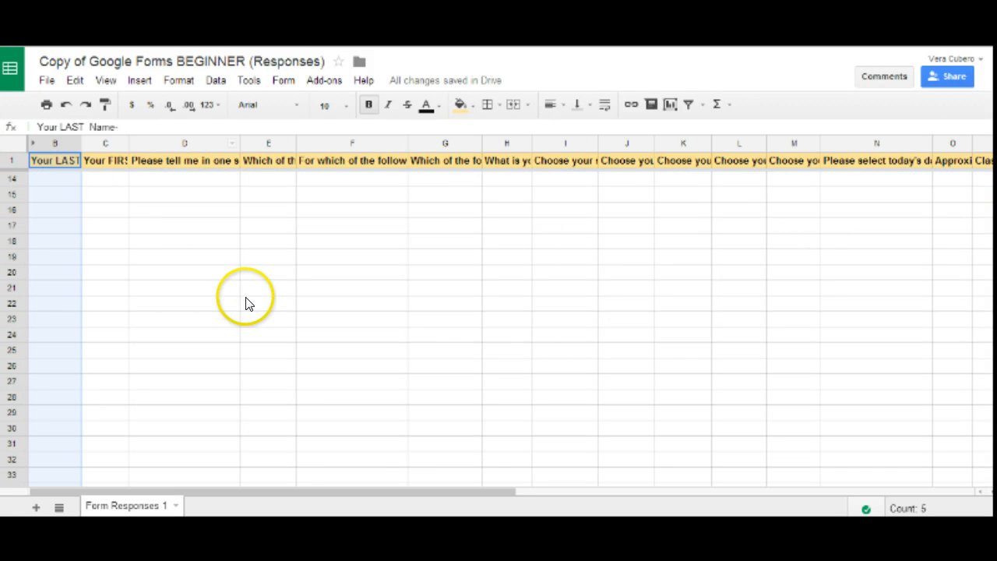
pyautogui.scroll(-5, 246, 304)
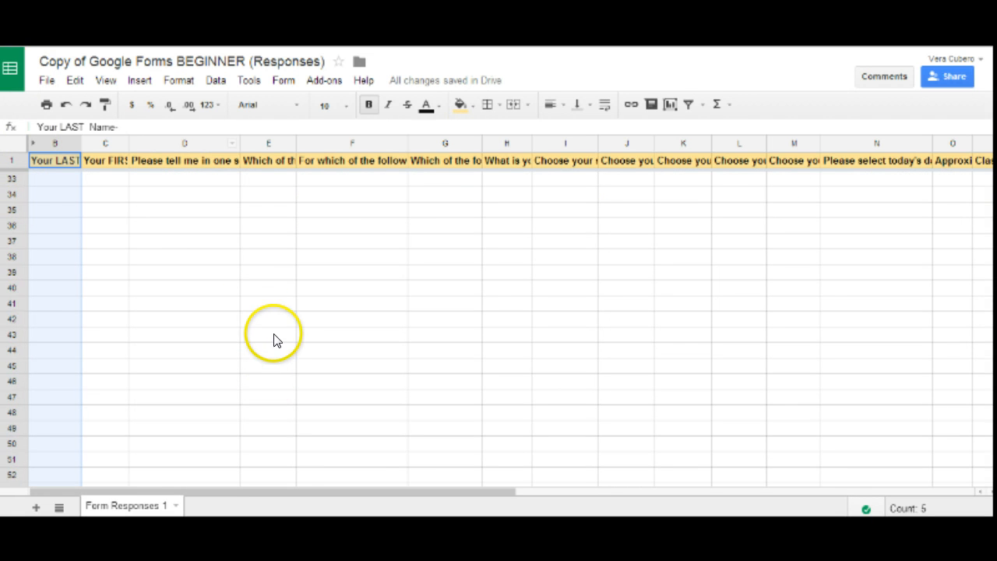
pyautogui.scroll(8, 273, 340)
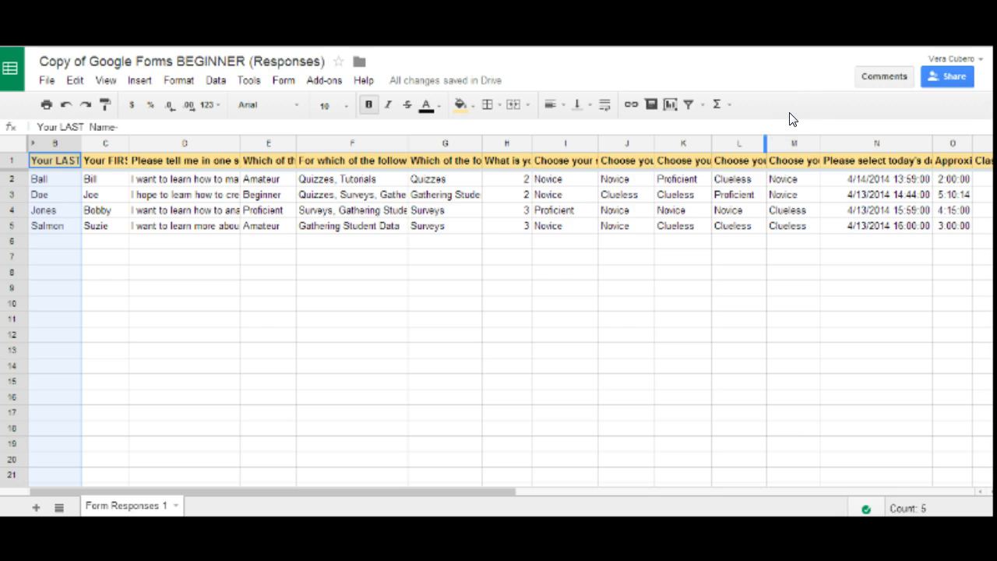
# Find "novice" in the sheet and step forward through the matches to the sixth one.
pyautogui.hotkey('ctrl', 'f')
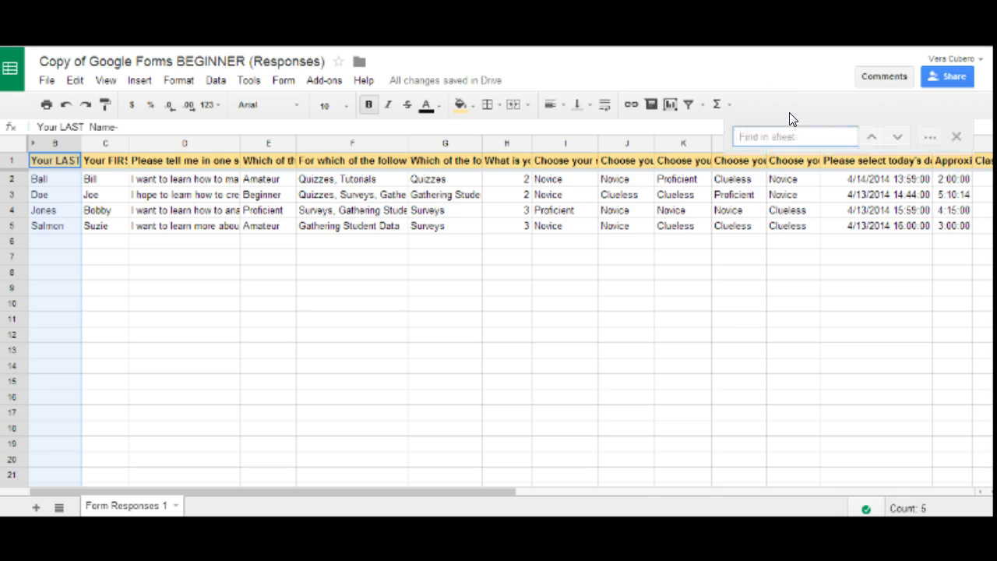
pyautogui.click(765, 141)
pyautogui.write('novice')
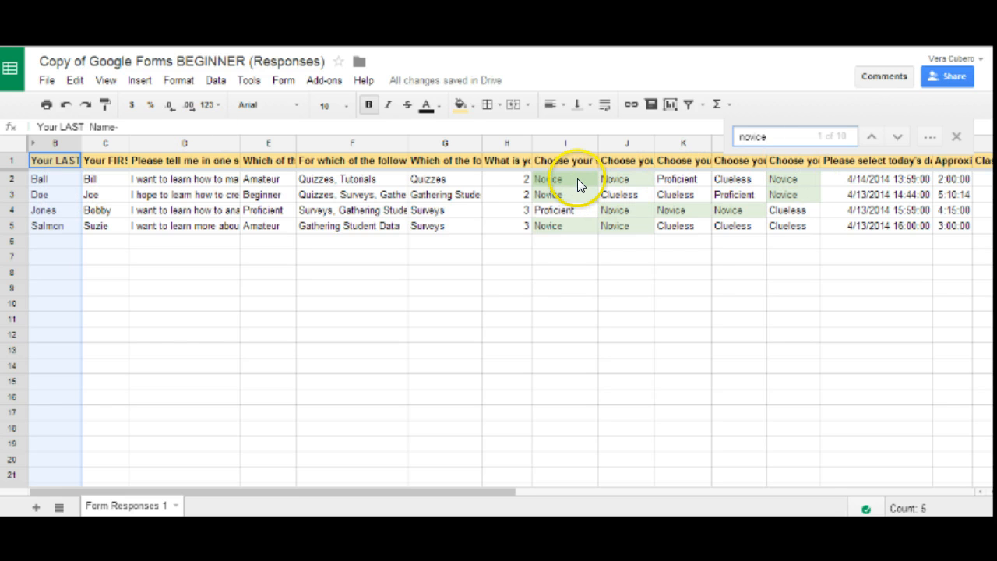
pyautogui.click(899, 136)
pyautogui.click(900, 137)
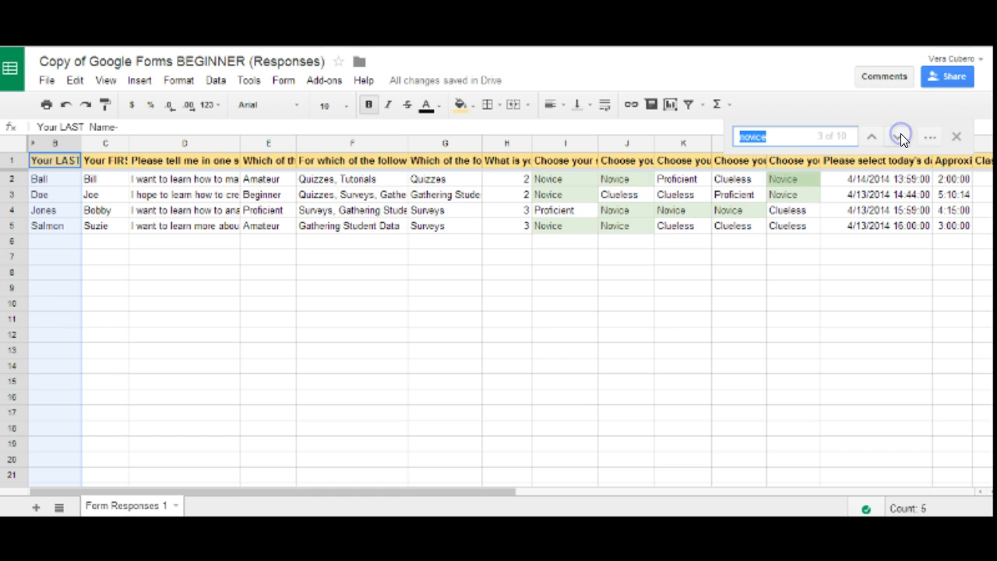
pyautogui.click(900, 137)
pyautogui.click(899, 137)
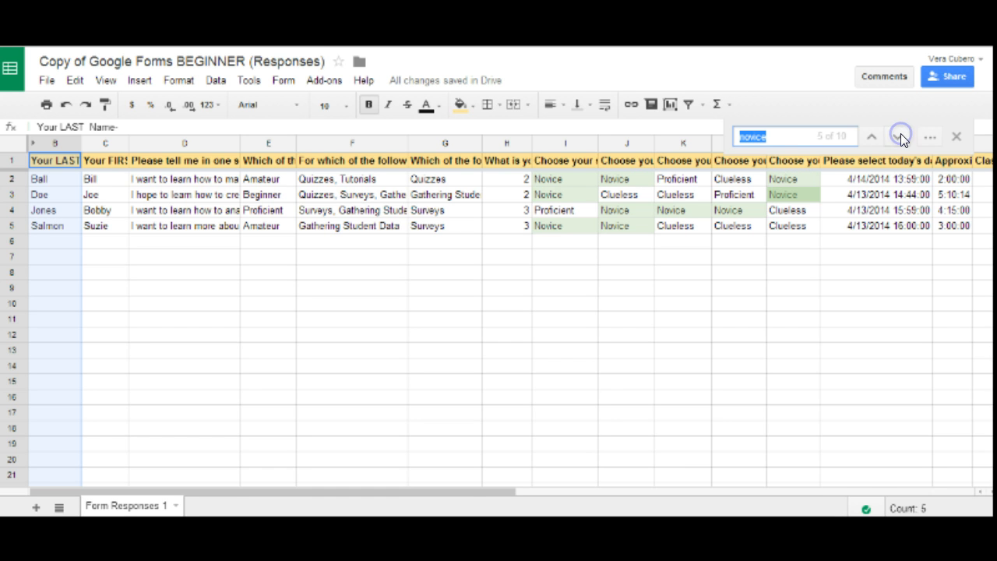
pyautogui.click(900, 137)
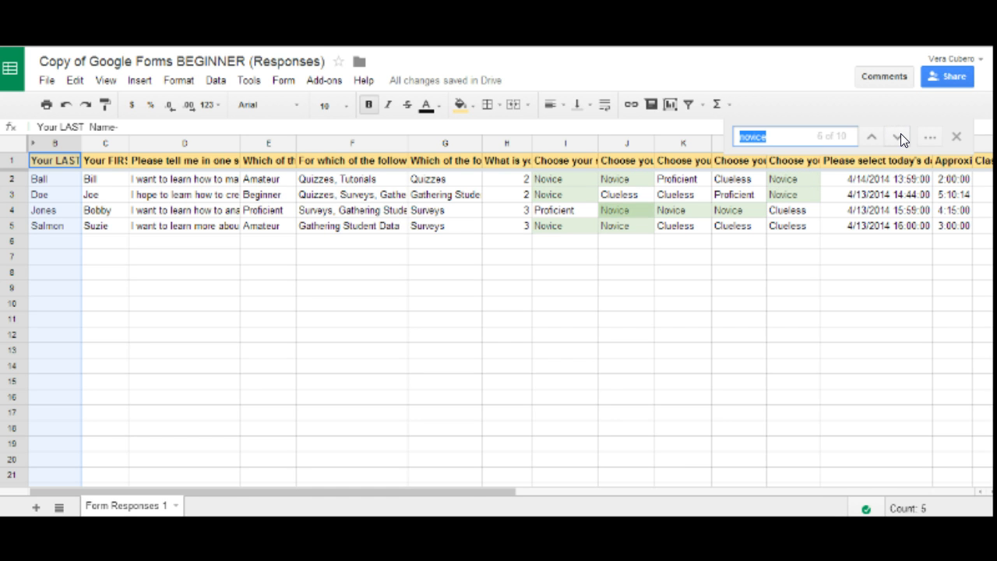
# Step forward through the remaining "novice" matches up to the tenth and on around to the first one.
pyautogui.click(900, 138)
pyautogui.click(899, 137)
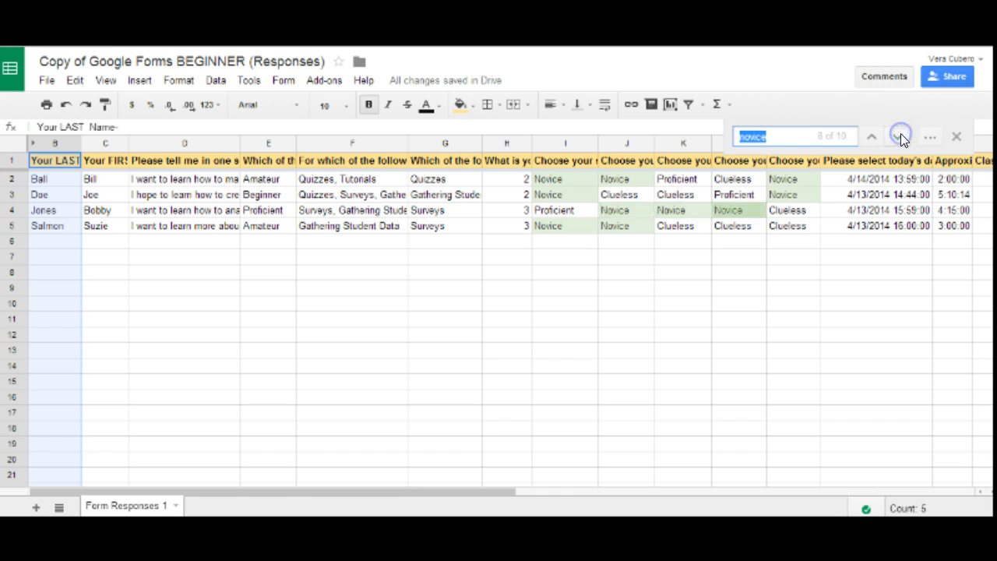
pyautogui.click(899, 137)
pyautogui.click(900, 137)
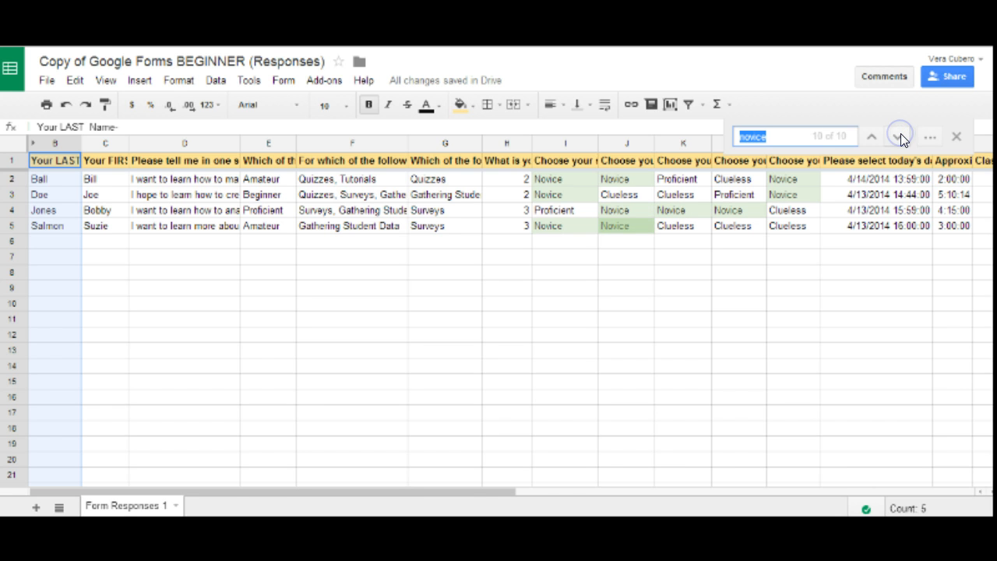
pyautogui.click(900, 137)
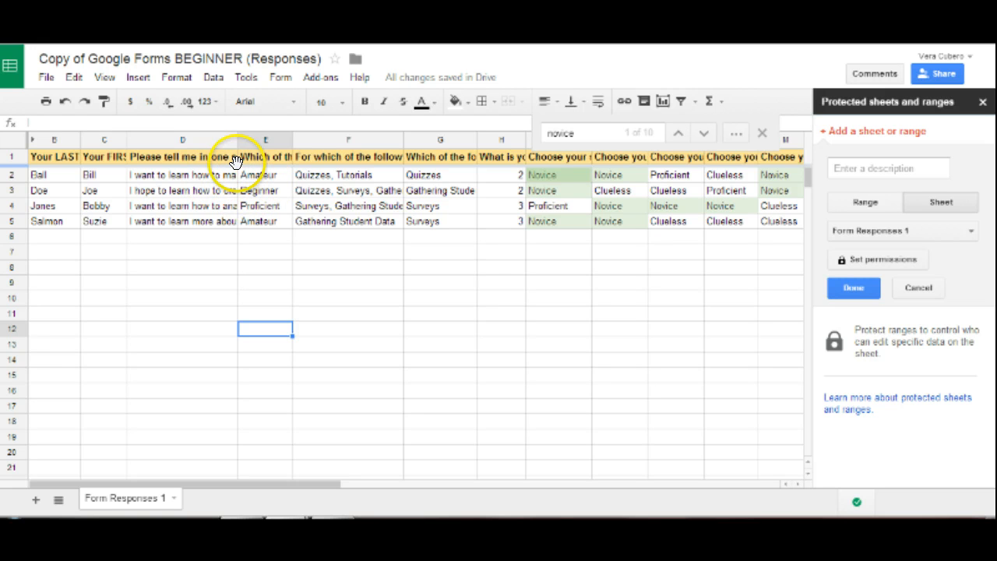
# Show the form's summary of responses and review the charts for skill level, intended uses and main use of Google Forms.
pyautogui.click(280, 78)
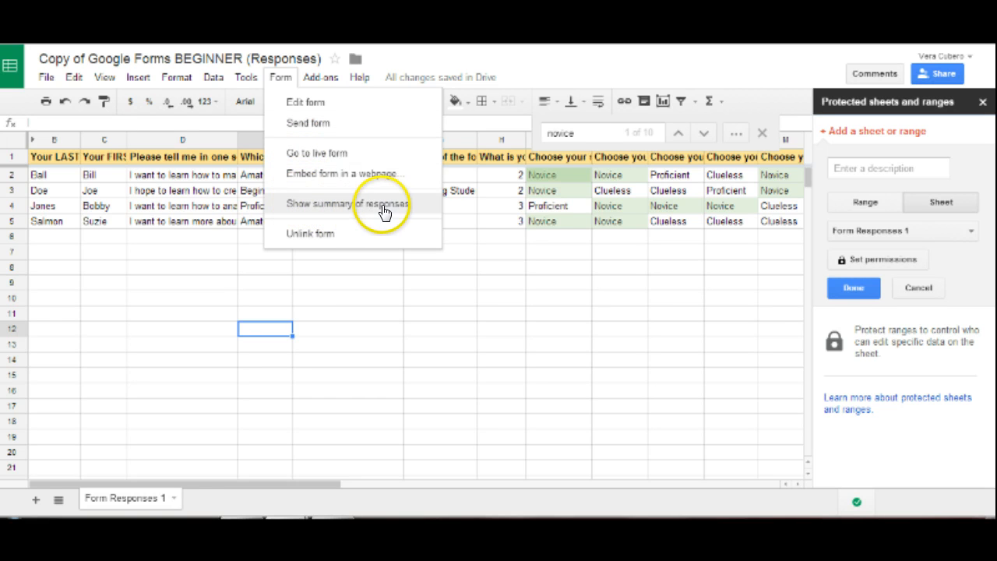
pyautogui.click(343, 205)
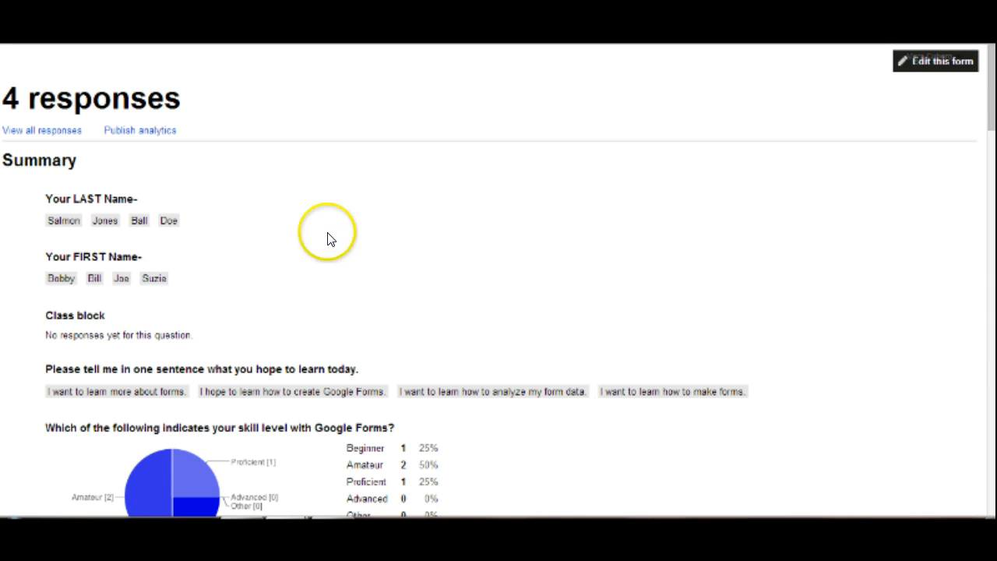
pyautogui.scroll(-1, 323, 239)
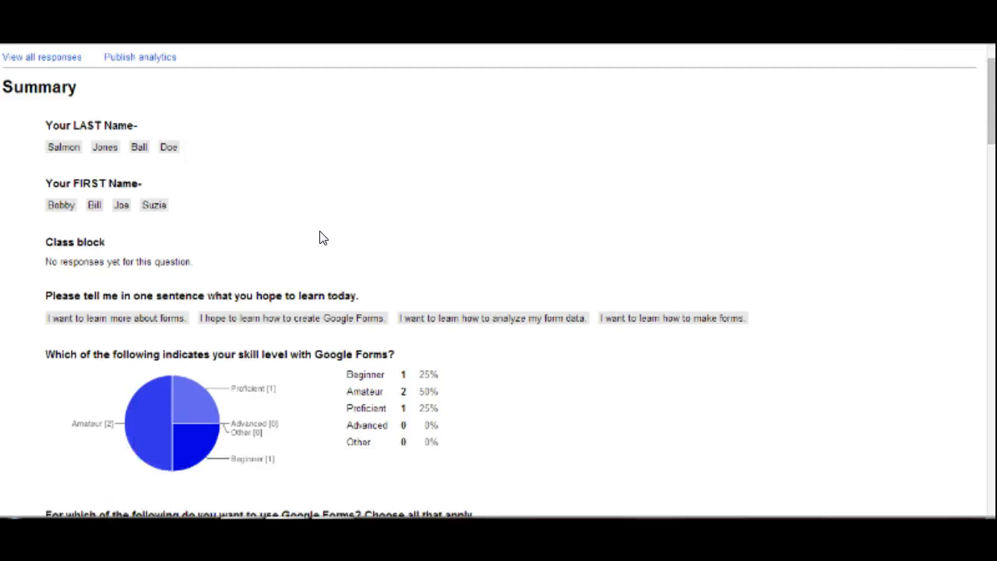
pyautogui.scroll(-3, 323, 238)
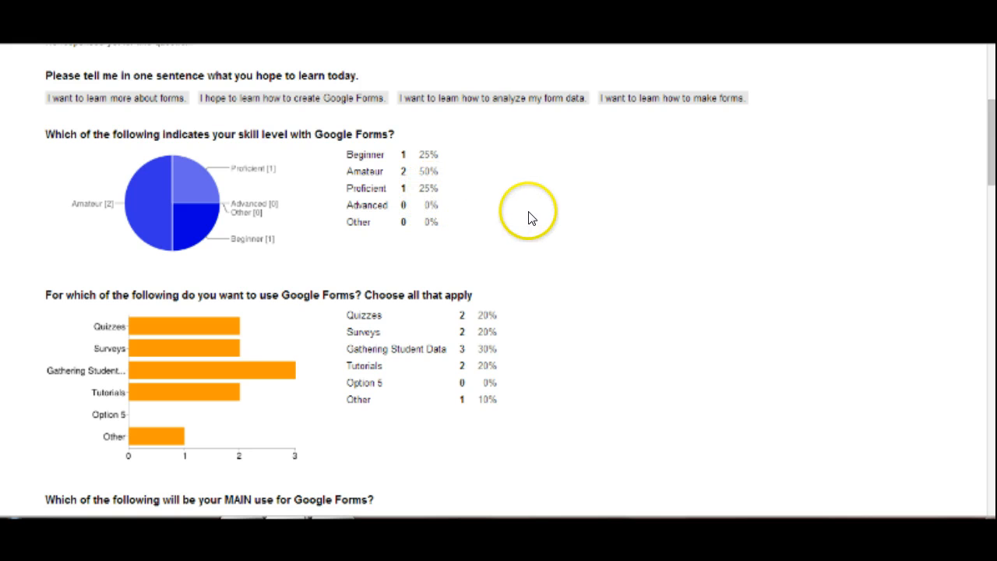
pyautogui.scroll(-2, 526, 220)
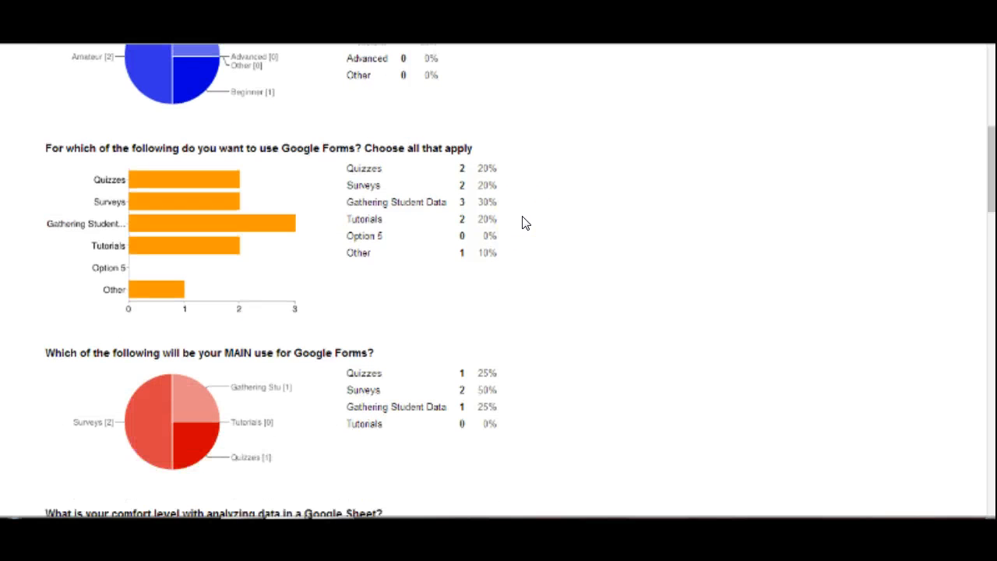
pyautogui.scroll(-1, 524, 222)
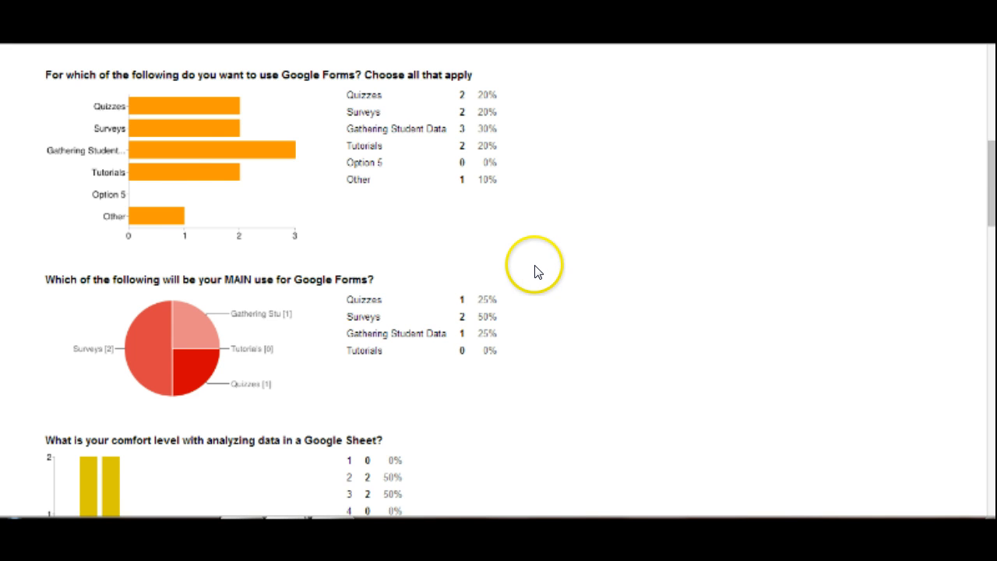
# Examine the rest of the summary, from the comfort level and skill grid charts to the number of daily responses, and return toward the beginning.
pyautogui.scroll(-1, 536, 270)
pyautogui.scroll(-1, 536, 268)
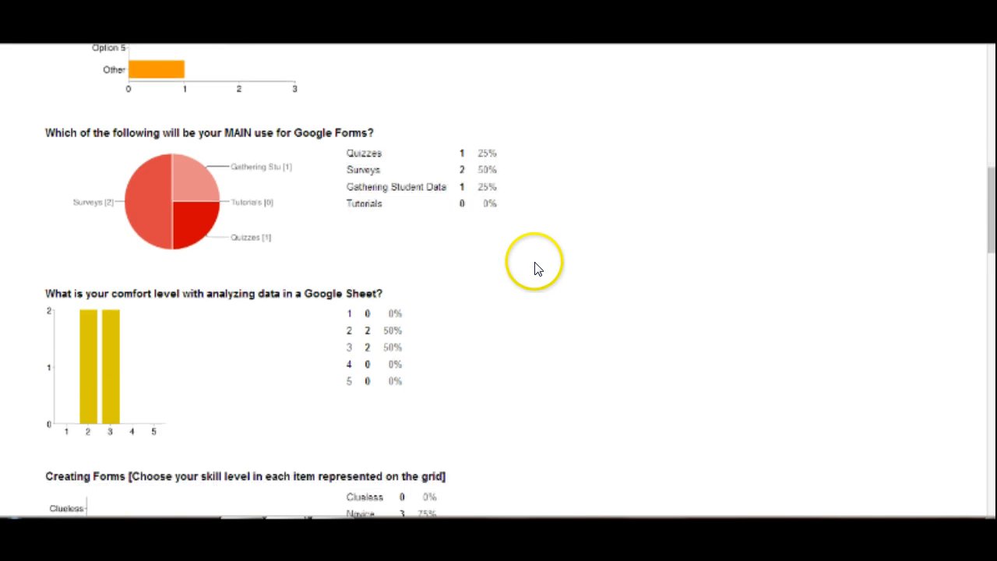
pyautogui.scroll(-1, 536, 269)
pyautogui.scroll(-2, 536, 268)
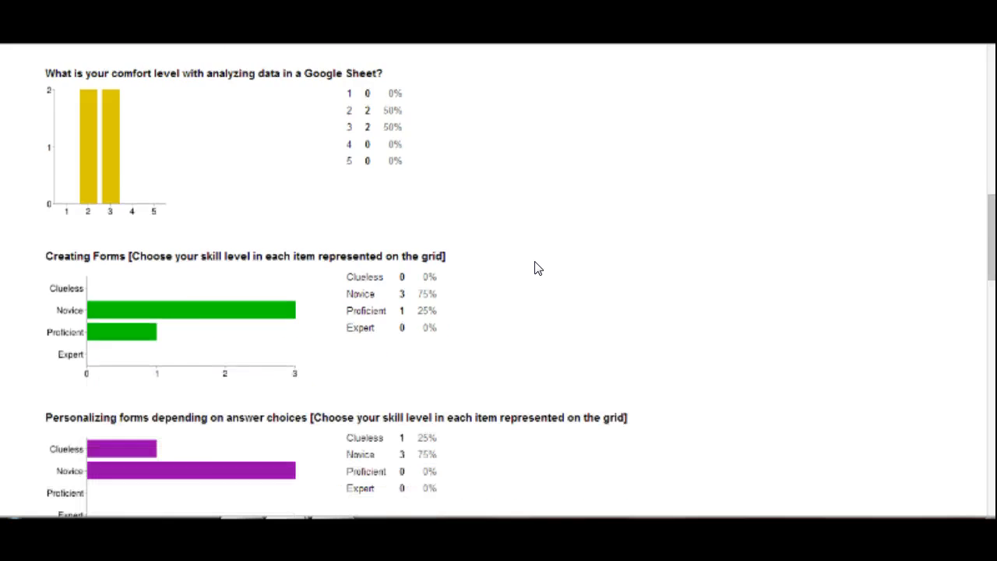
pyautogui.scroll(-3, 536, 268)
pyautogui.scroll(-8, 536, 268)
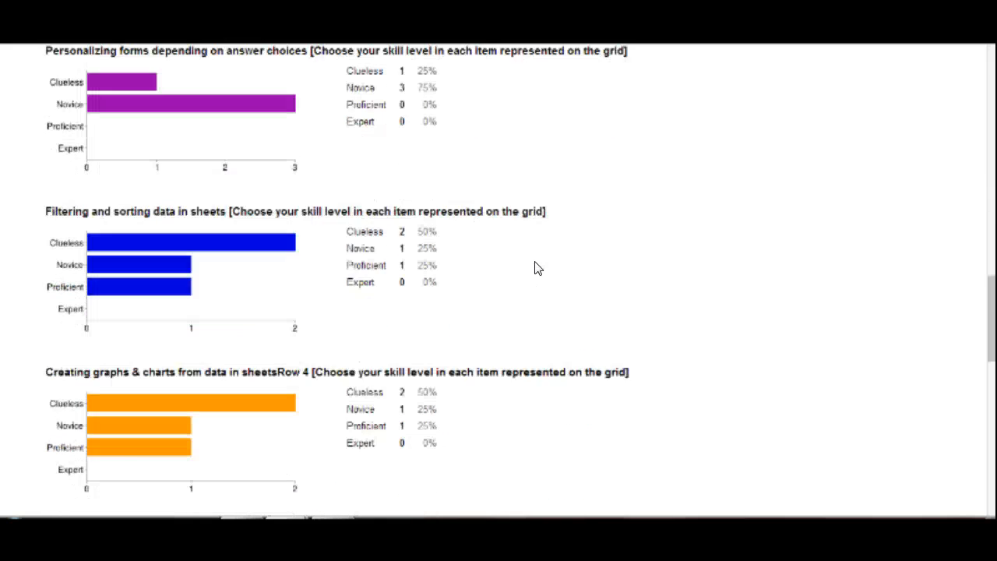
pyautogui.scroll(-6, 542, 268)
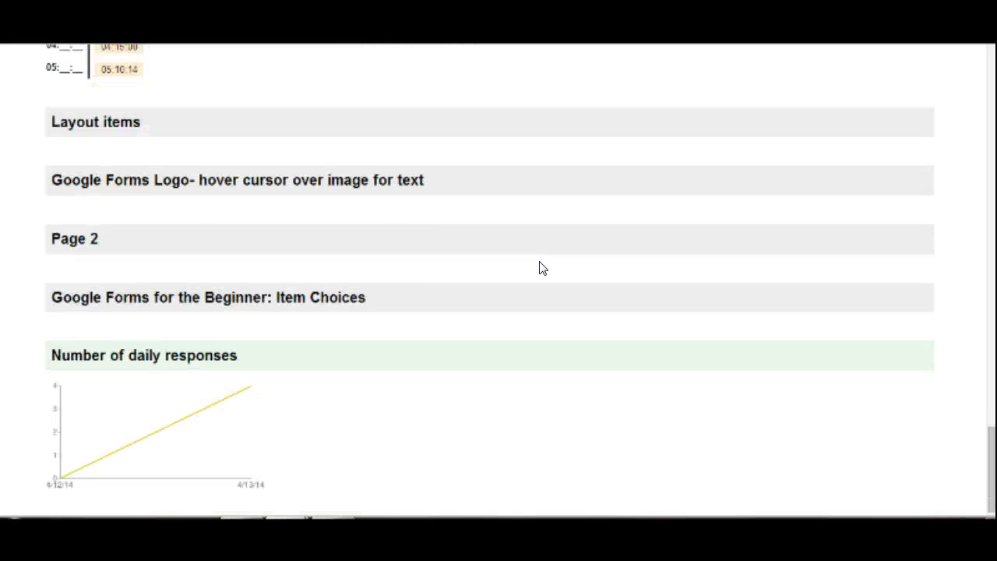
pyautogui.scroll(20, 542, 268)
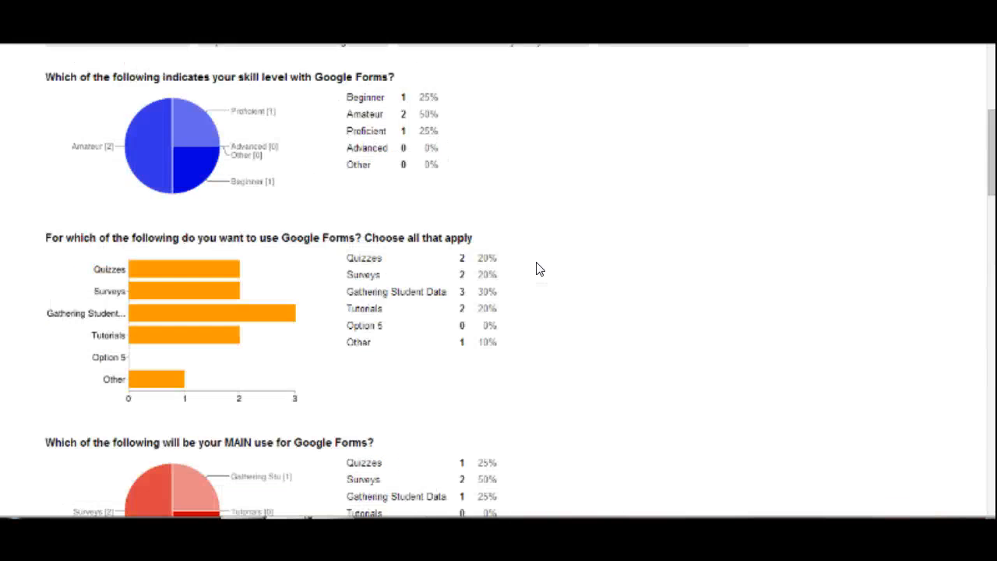